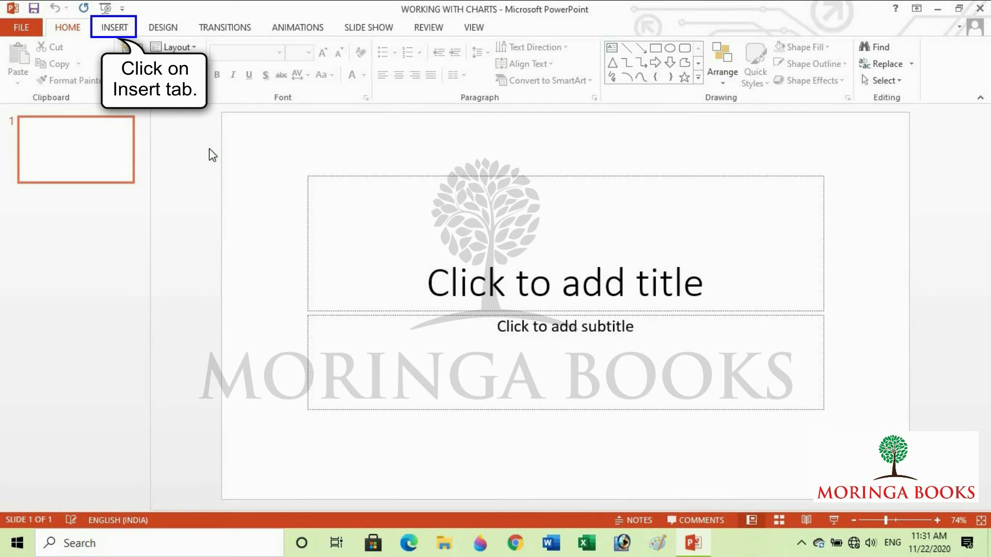
# - Open the Insert Chart dialog from the INSERT tab's Chart command
pyautogui.click(122, 26)
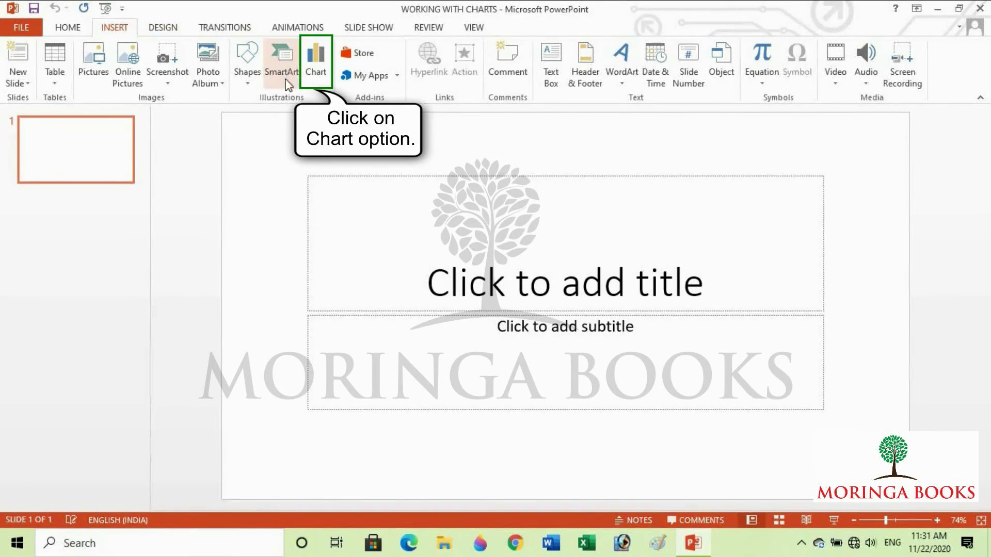
pyautogui.click(316, 72)
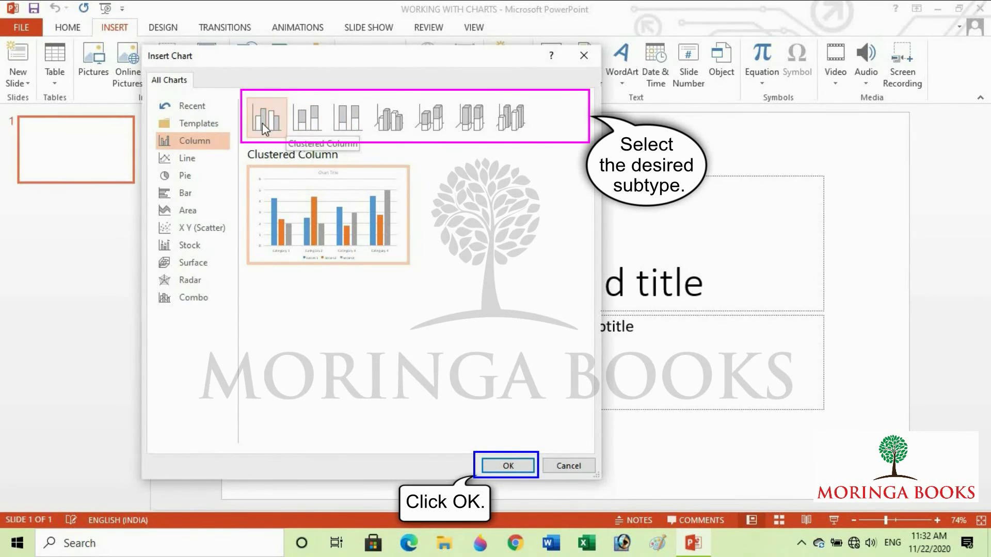
# - Insert a Column > Clustered Column chart with default data onto the title slide
pyautogui.click(508, 465)
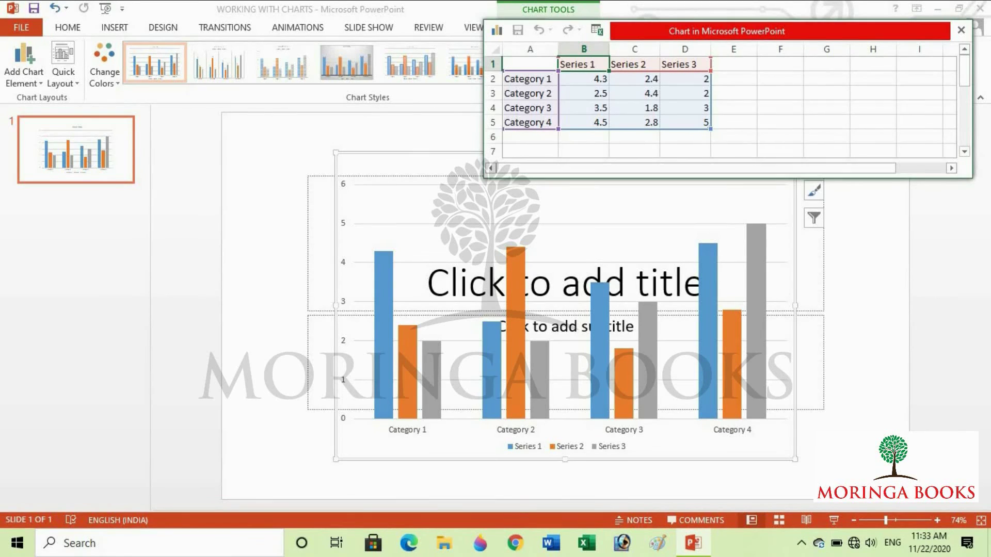
# - Name the series in cells B1–D1 ENGLISH, HINDI and MATHS
pyautogui.write('EN')
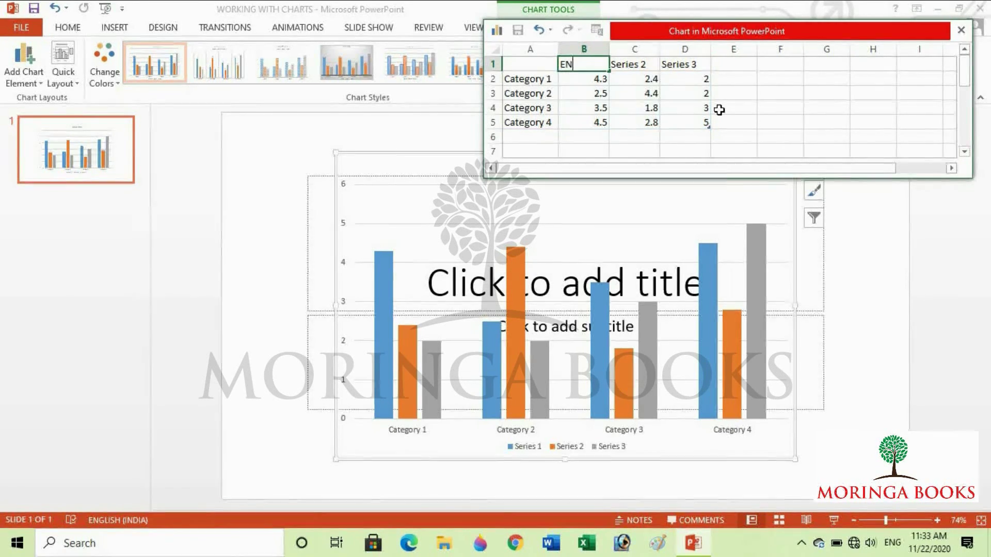
pyautogui.write('GLISH')
pyautogui.press('Tab')
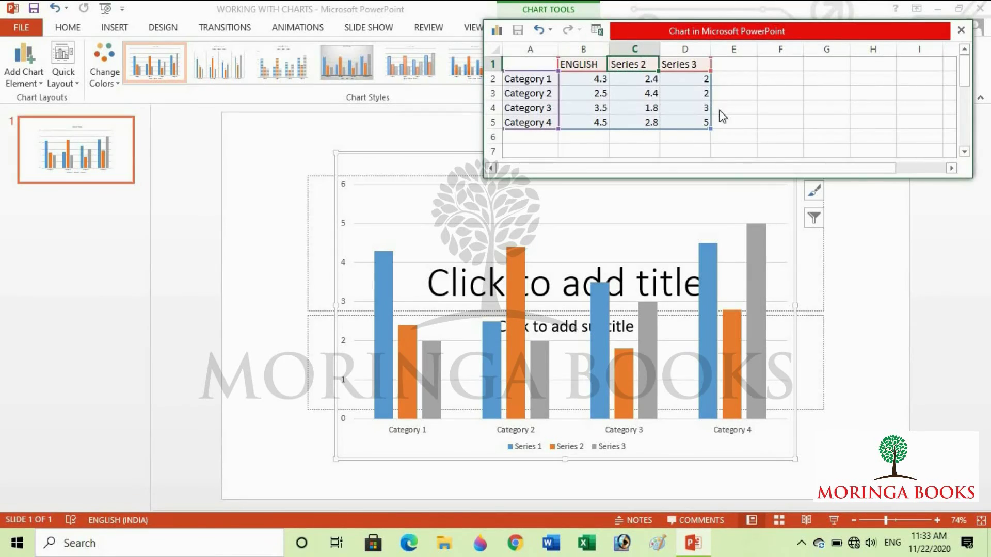
pyautogui.write('HINDI')
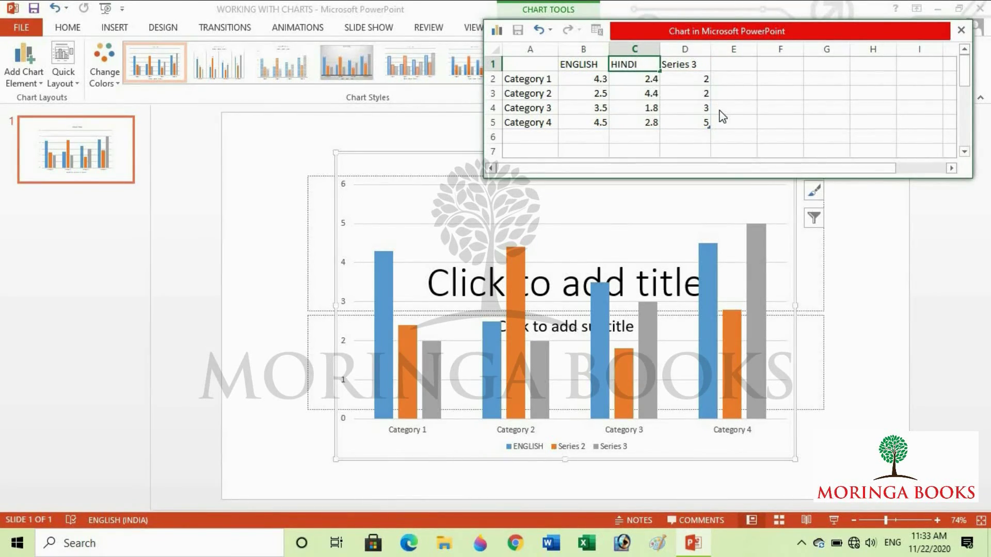
pyautogui.press('Tab')
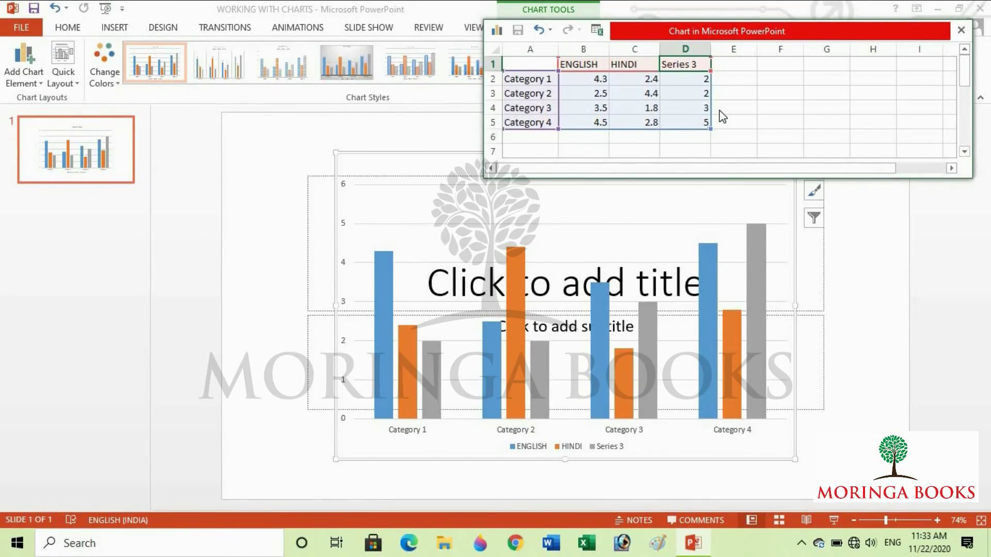
pyautogui.write('MATHS')
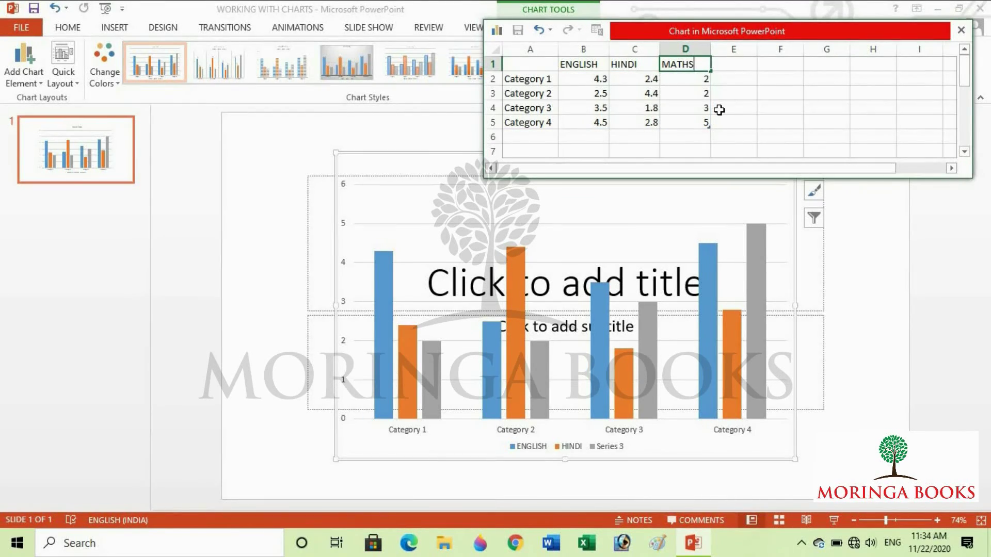
pyautogui.click(526, 81)
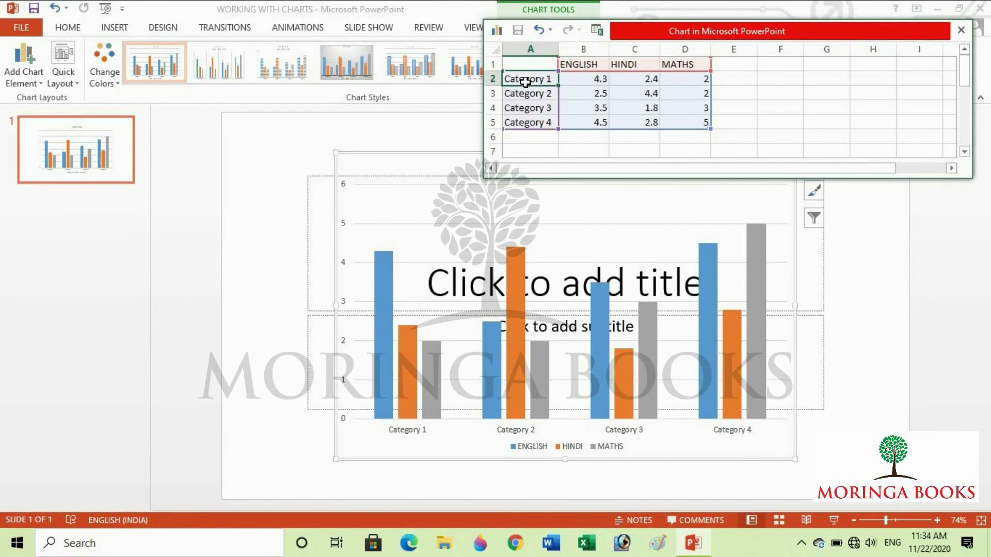
# - Enter student names ADITYA, AMAN, BHUMIKA, CHARU and DEEPAK down column A
pyautogui.write('ADI')
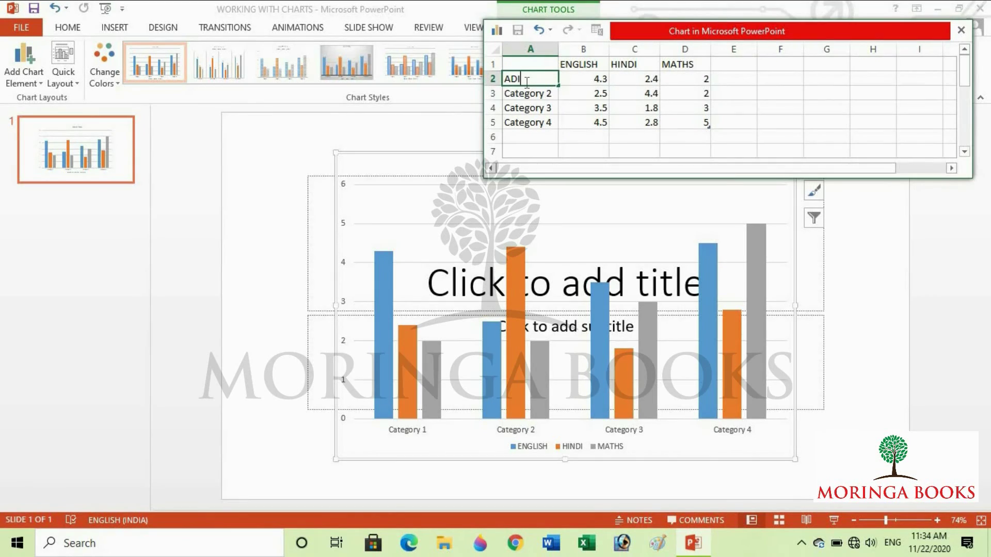
pyautogui.write('TYA')
pyautogui.press('Return')
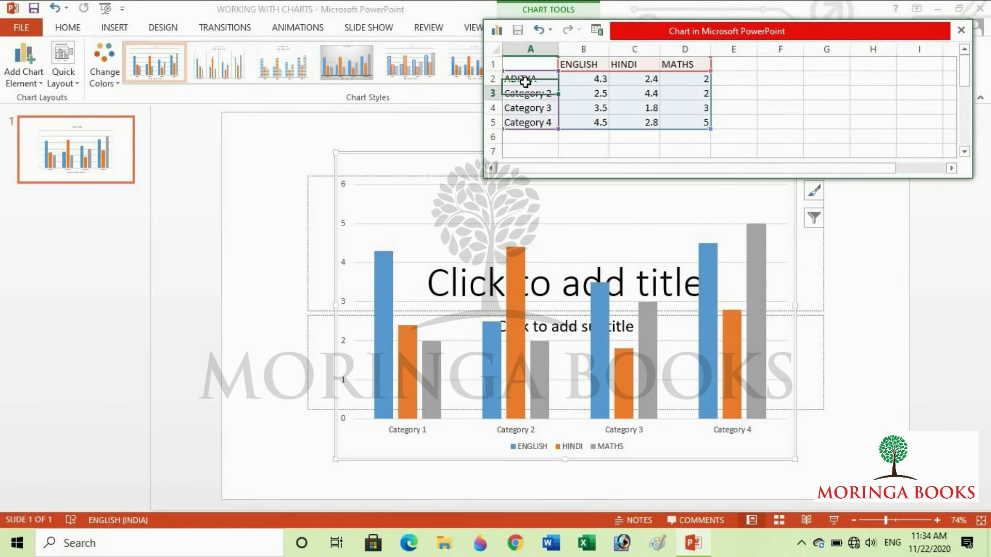
pyautogui.write('AMAN')
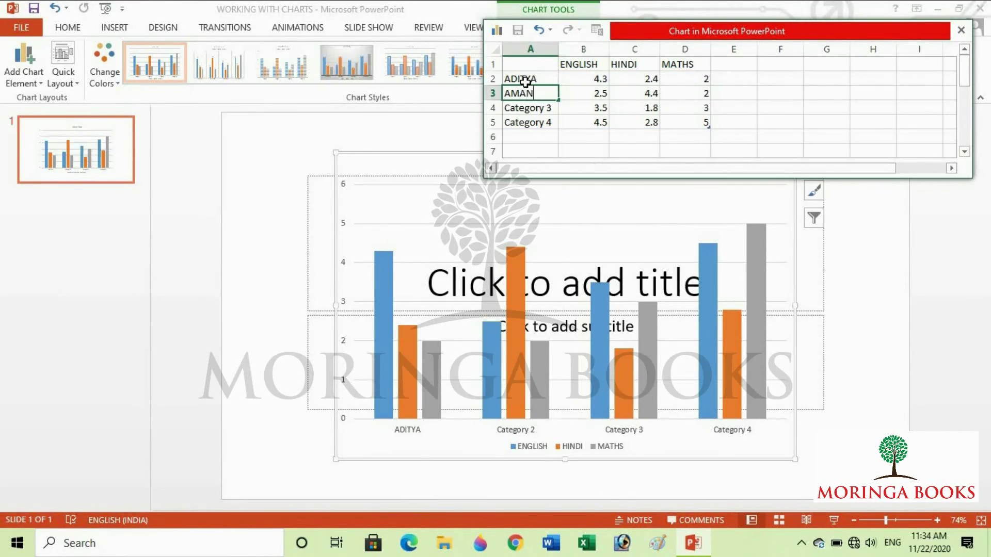
pyautogui.press('Return')
pyautogui.write('BHU')
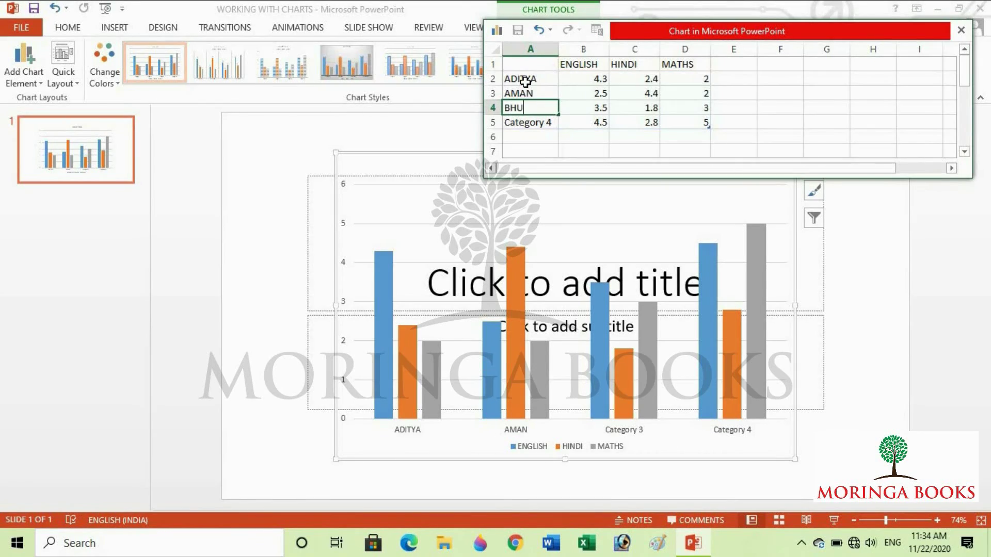
pyautogui.write('MIKA')
pyautogui.press('Return')
pyautogui.write('CHARU')
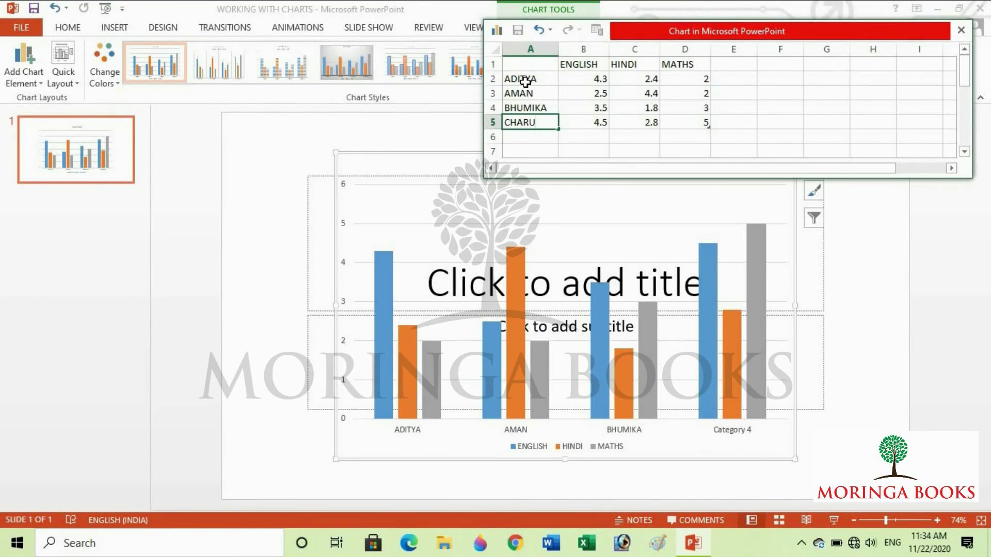
pyautogui.press('Return')
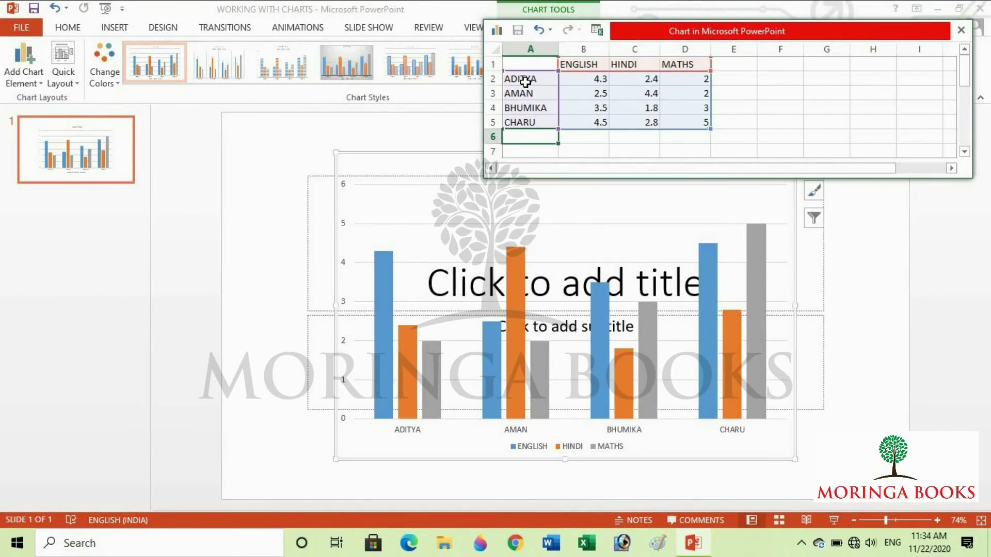
pyautogui.write('DEEPAK')
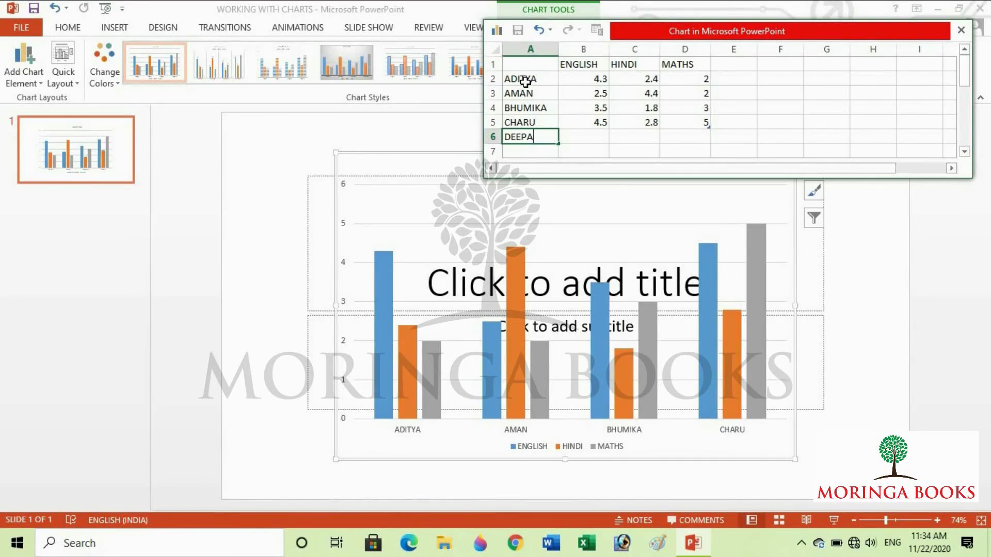
# - Enter the first student's marks: 25 English, 24 Hindi, 22 Maths
pyautogui.click(580, 78)
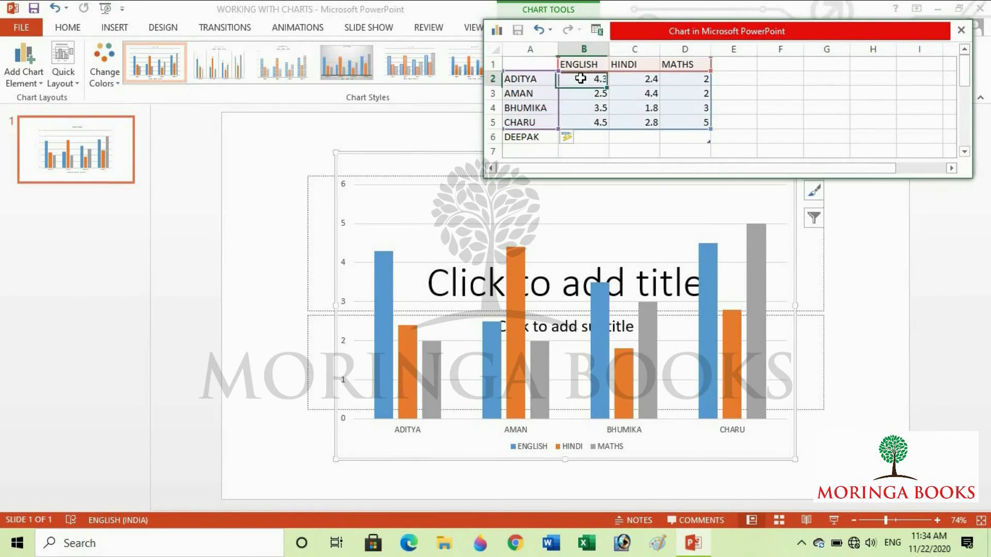
pyautogui.write('25')
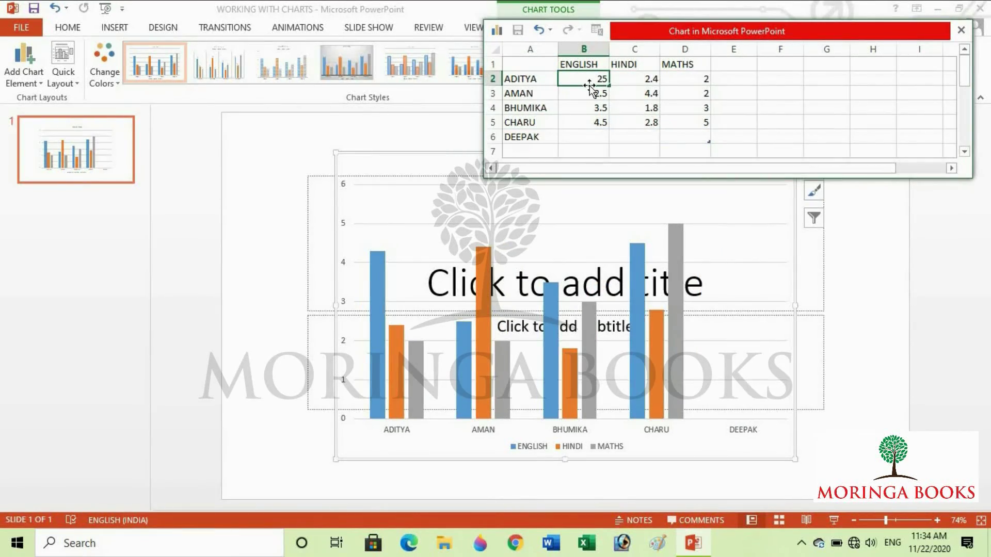
pyautogui.press('Tab')
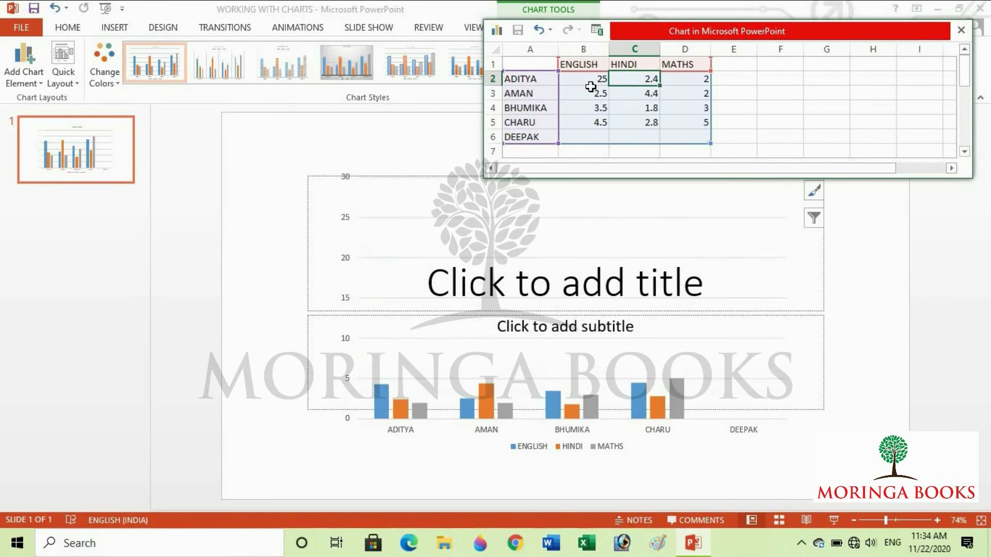
pyautogui.write('24')
pyautogui.press('Tab')
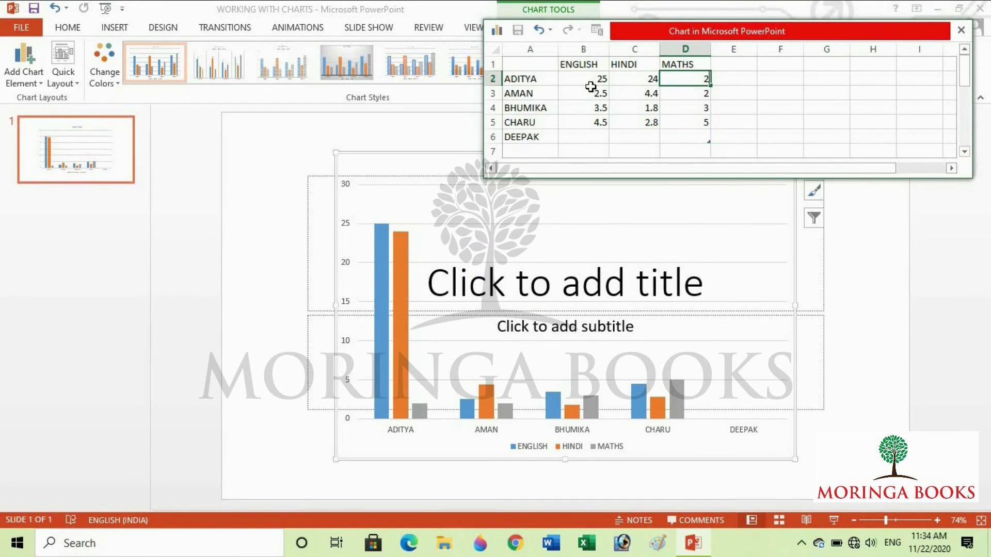
pyautogui.write('22')
pyautogui.press('Return')
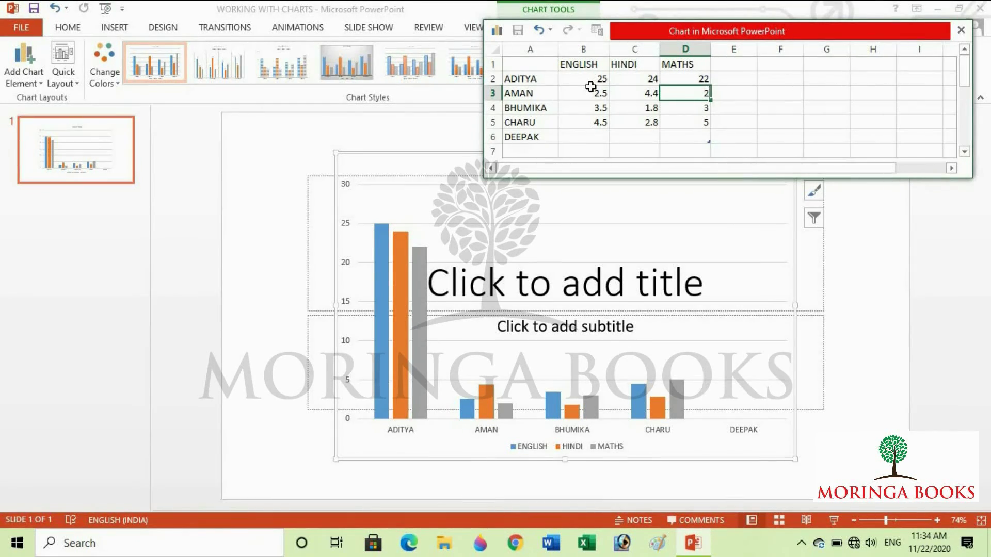
# - Enter AMAN's marks: 12 English, 19 Hindi, 23 Maths
pyautogui.write('3')
pyautogui.press('Left')
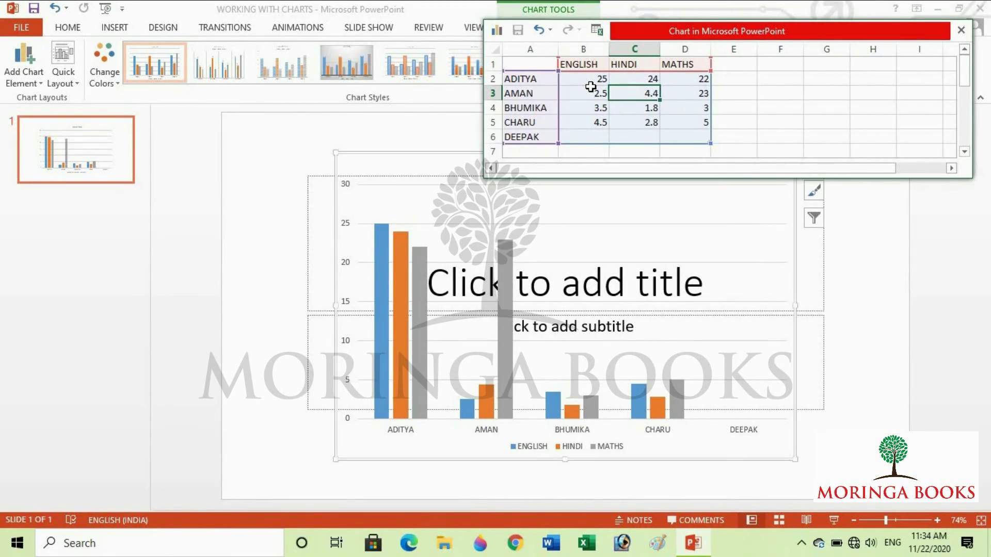
pyautogui.write('19')
pyautogui.press('Left')
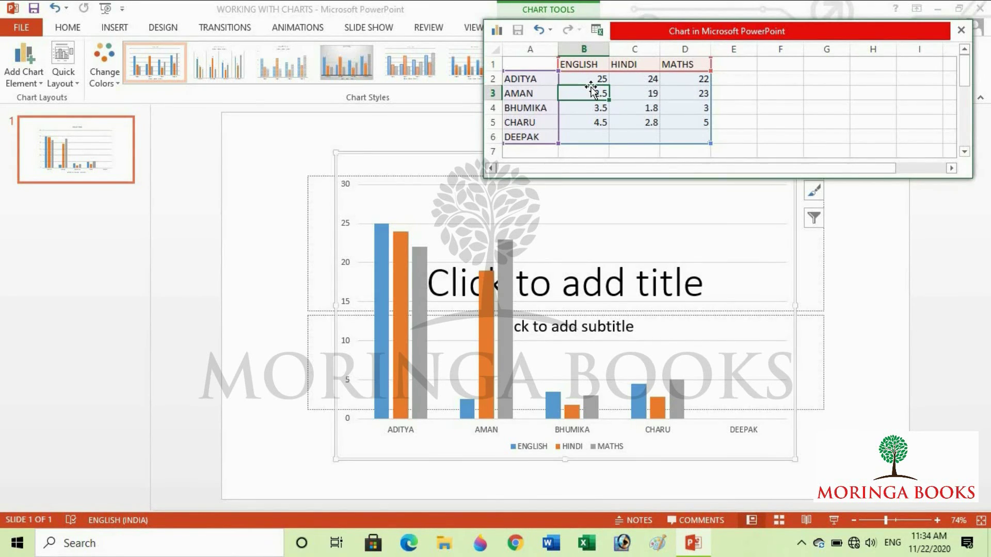
pyautogui.write('12')
pyautogui.press('Return')
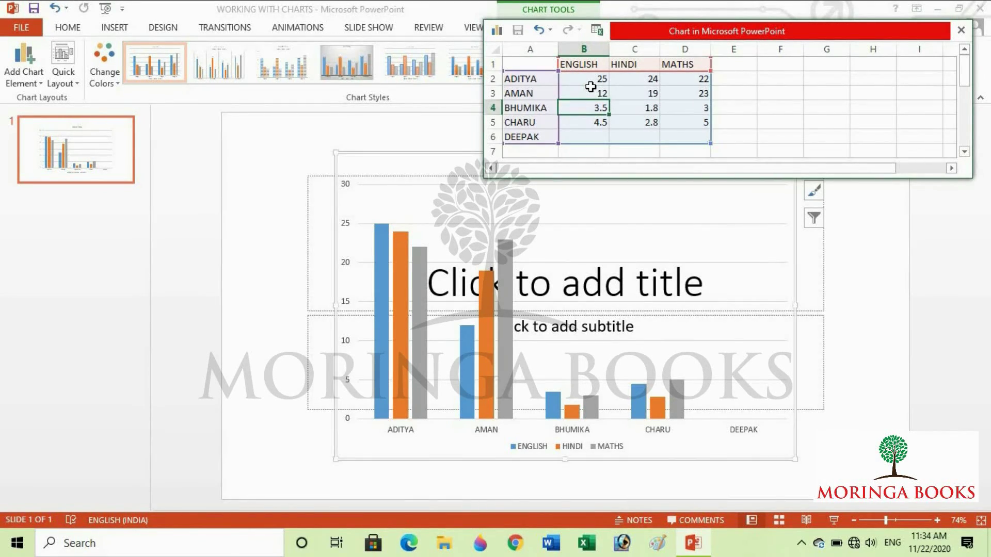
# - Enter BHUMIKA's marks: 13 English, 15 Hindi, 18 Maths
pyautogui.write('13')
pyautogui.press('Right')
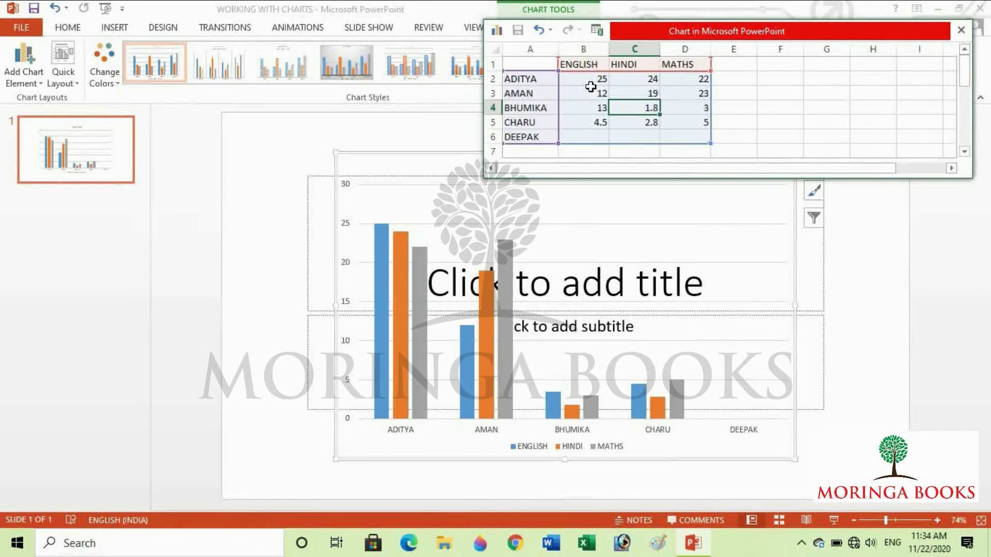
pyautogui.write('15')
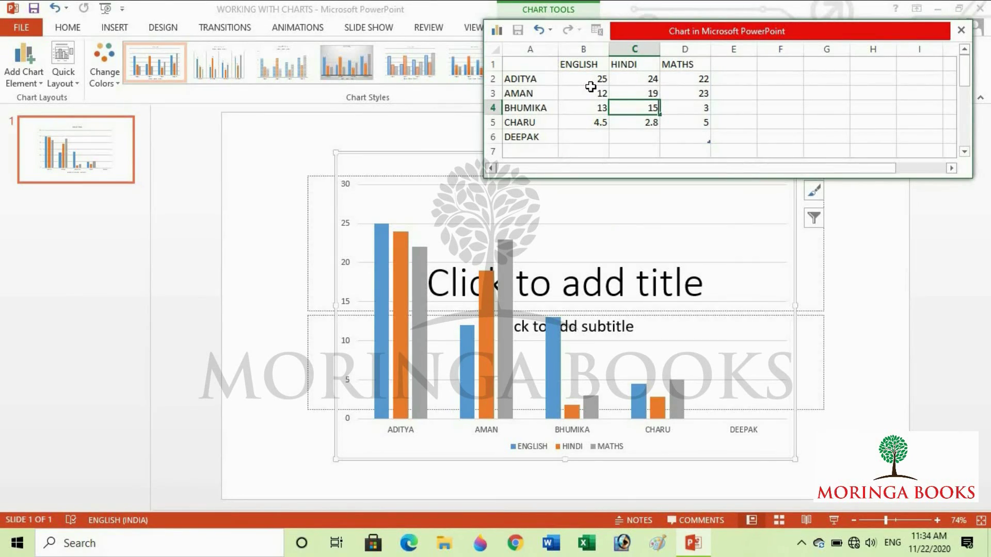
pyautogui.press('Right')
pyautogui.write('18')
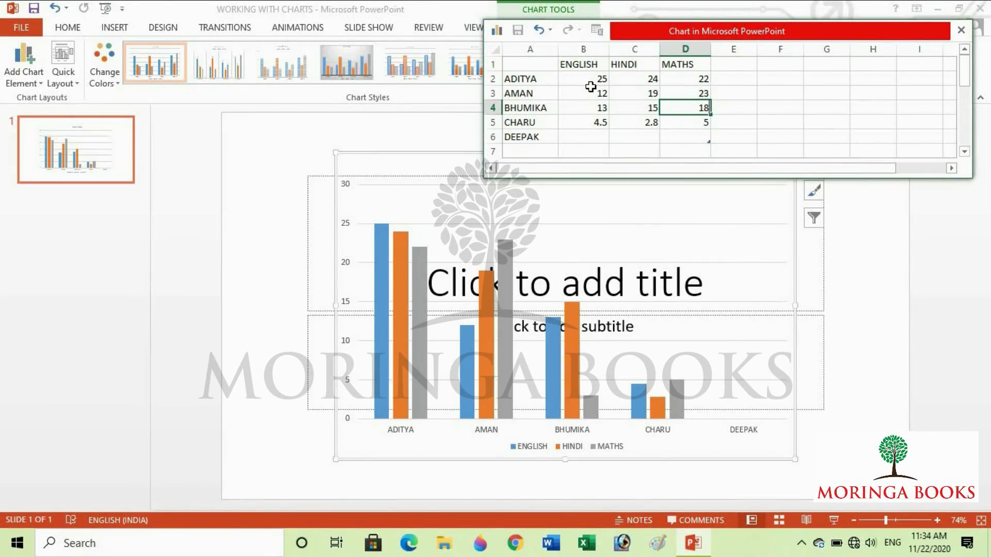
pyautogui.press('Right')
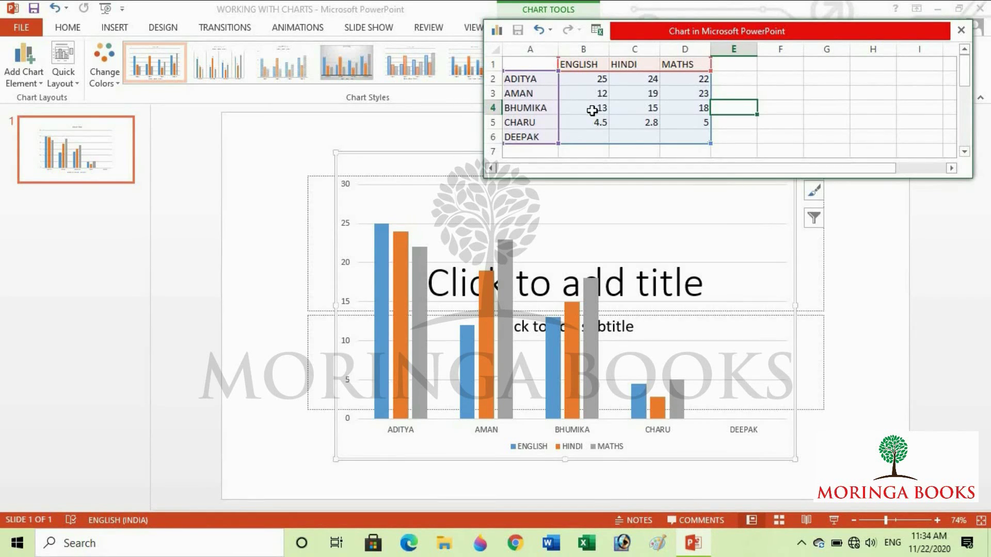
pyautogui.click(595, 121)
# - Enter CHARU's marks: 18 English, 21 Hindi, 23 Maths
pyautogui.write('18')
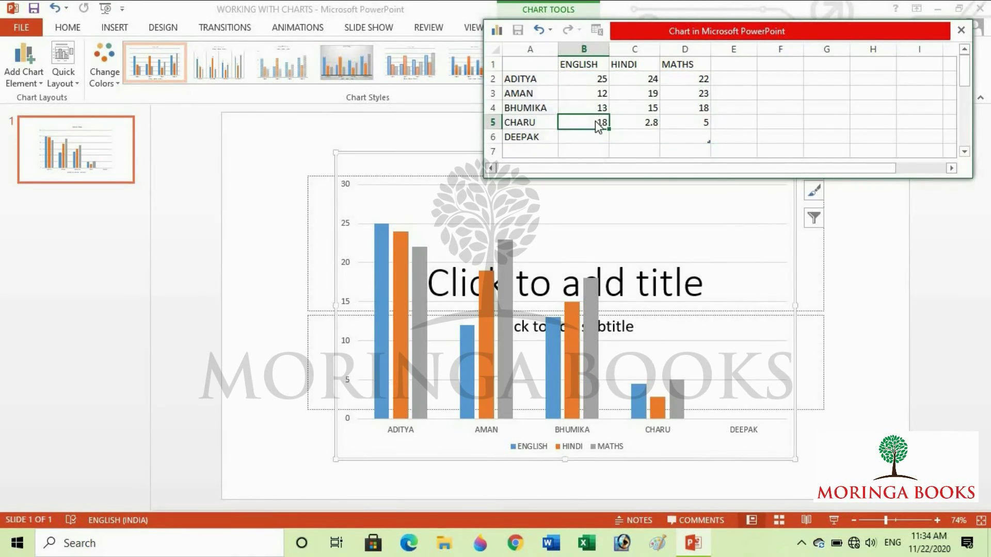
pyautogui.press('Right')
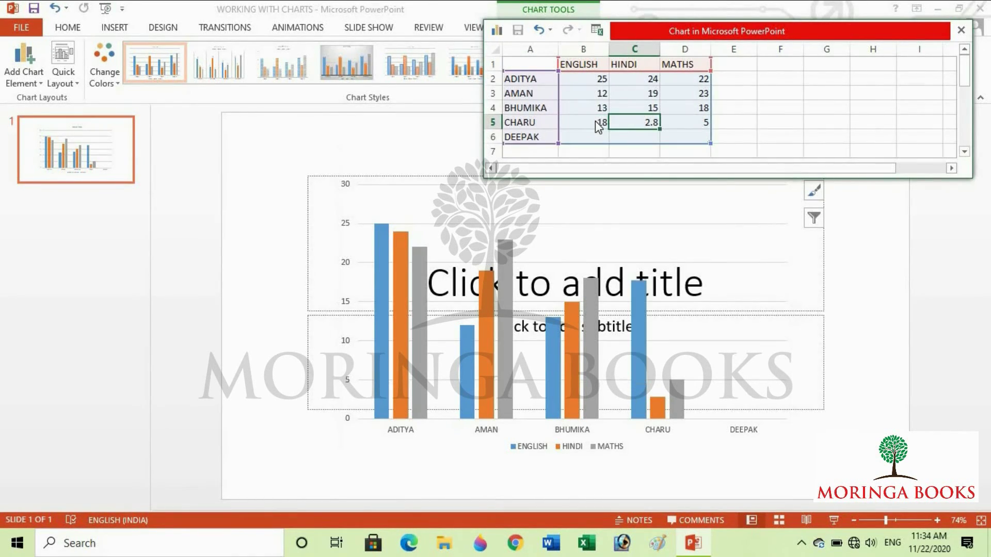
pyautogui.write('21')
pyautogui.press('Right')
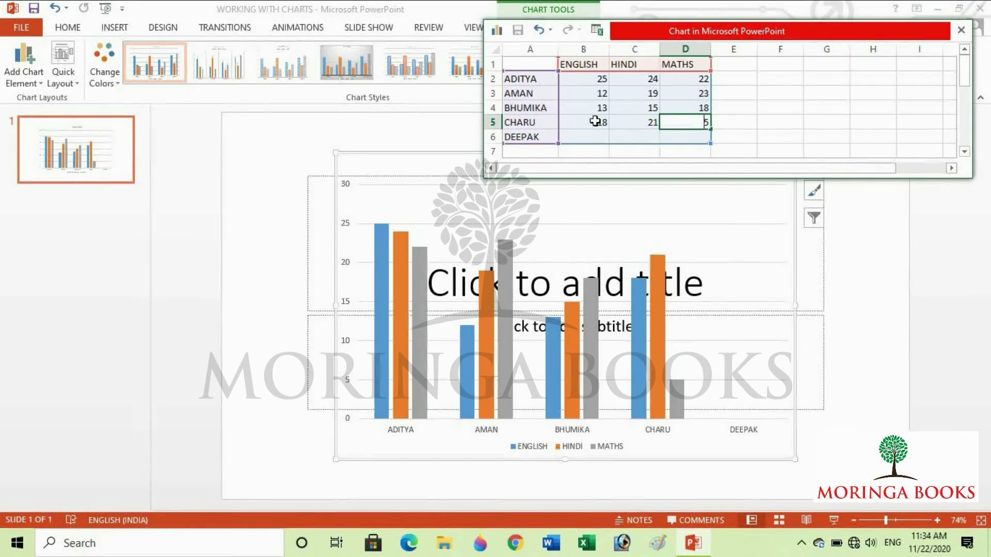
pyautogui.write('23')
pyautogui.press('Return')
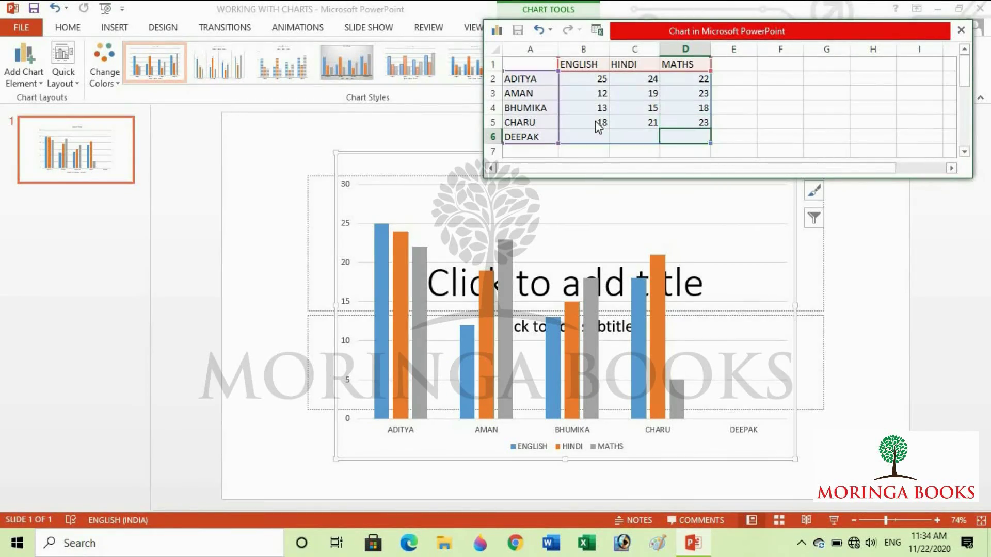
# - Enter DEEPAK's marks 20, 19, 18 and close the chart data sheet
pyautogui.press('Left')
pyautogui.press('Left')
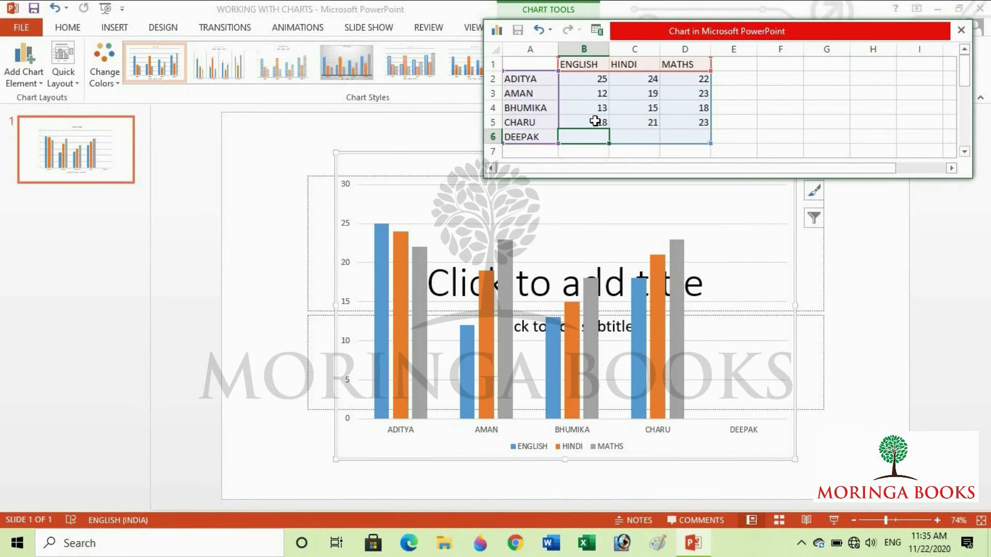
pyautogui.write('20')
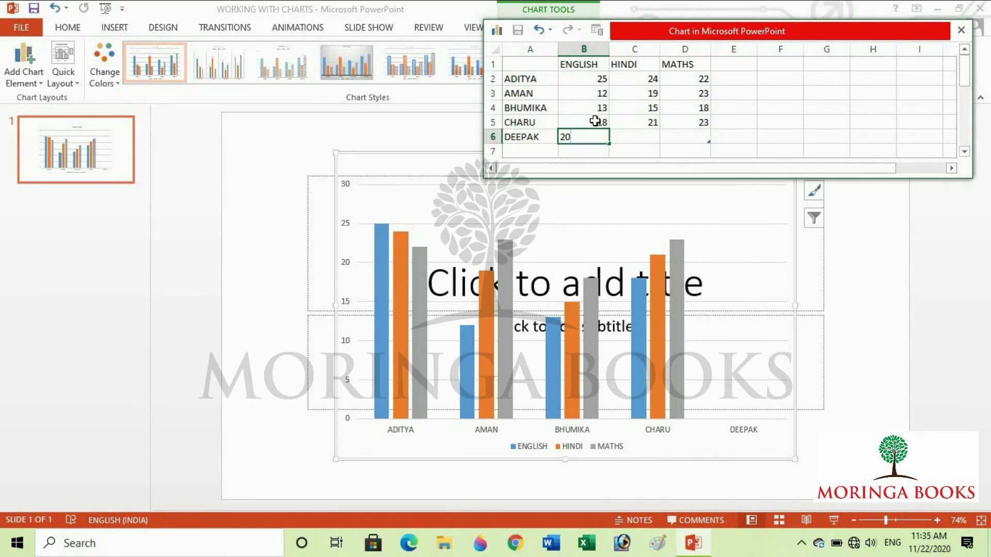
pyautogui.press('Tab')
pyautogui.write('19')
pyautogui.press('Tab')
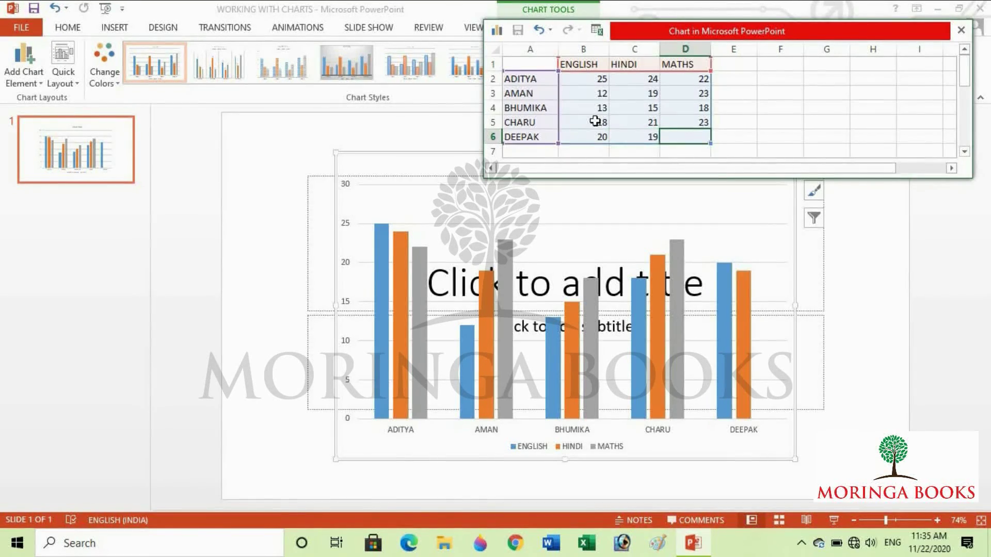
pyautogui.write('18')
pyautogui.press('Return')
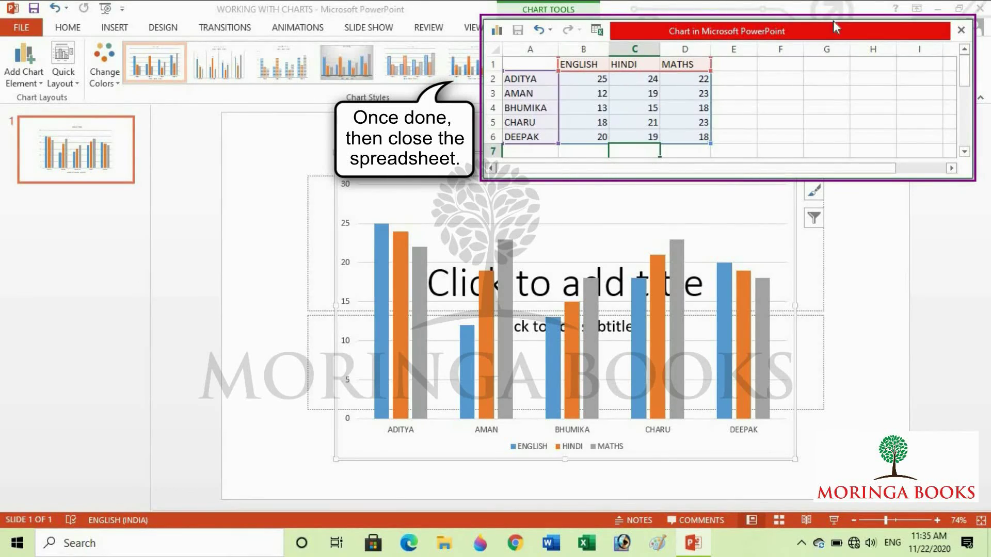
pyautogui.click(961, 30)
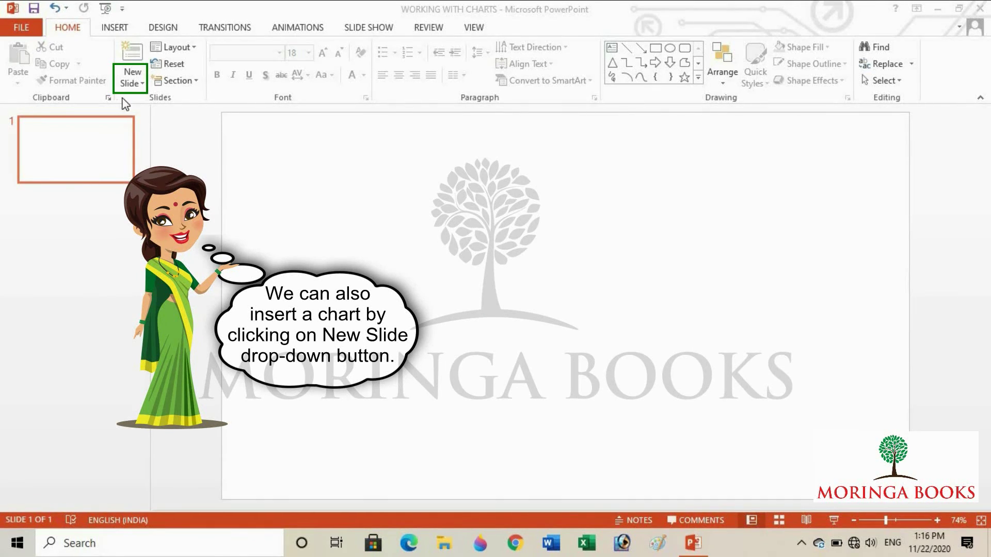
# - Insert slide 2 using the Title and Content layout from the New Slide menu
pyautogui.click(133, 84)
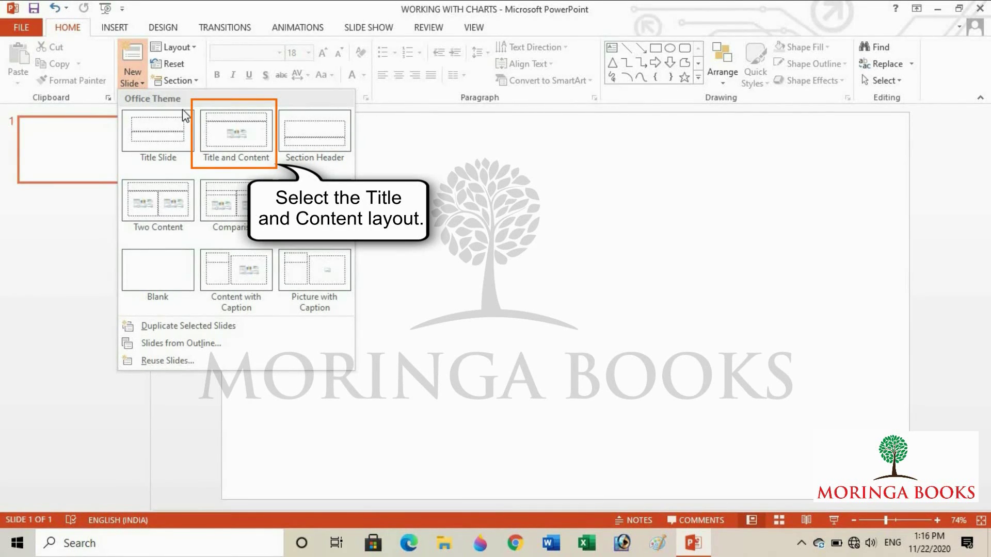
pyautogui.click(230, 142)
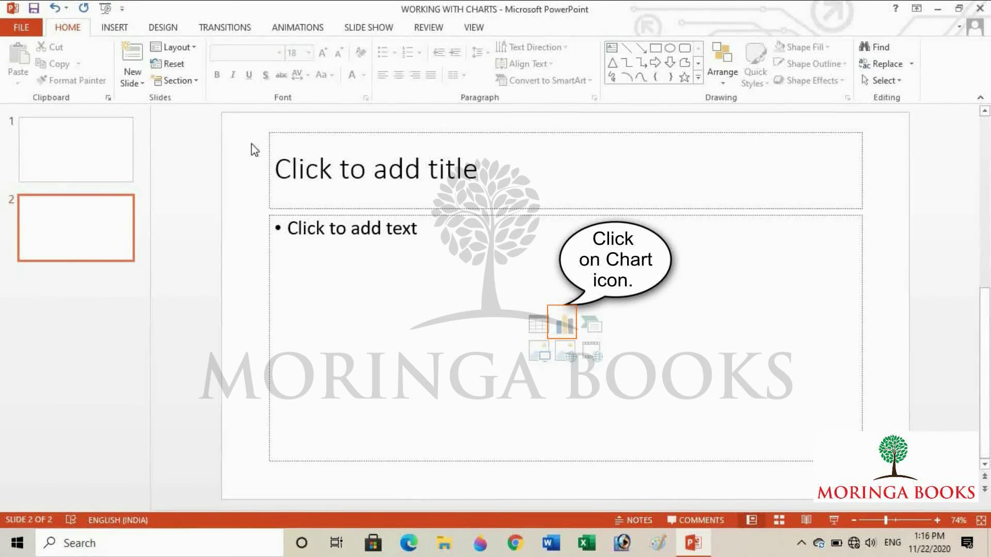
# - Insert a Pie chart through the content placeholder's chart icon
pyautogui.click(565, 327)
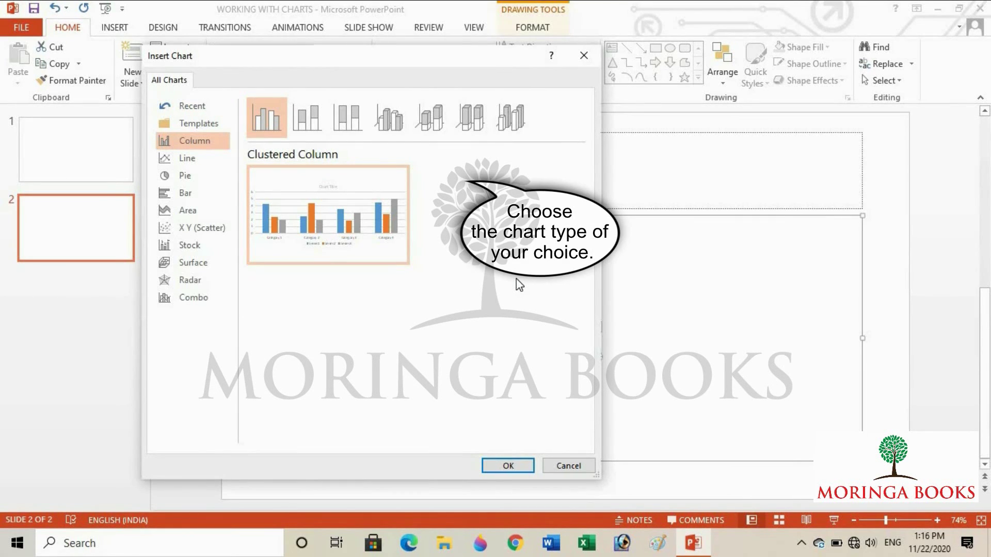
pyautogui.click(185, 177)
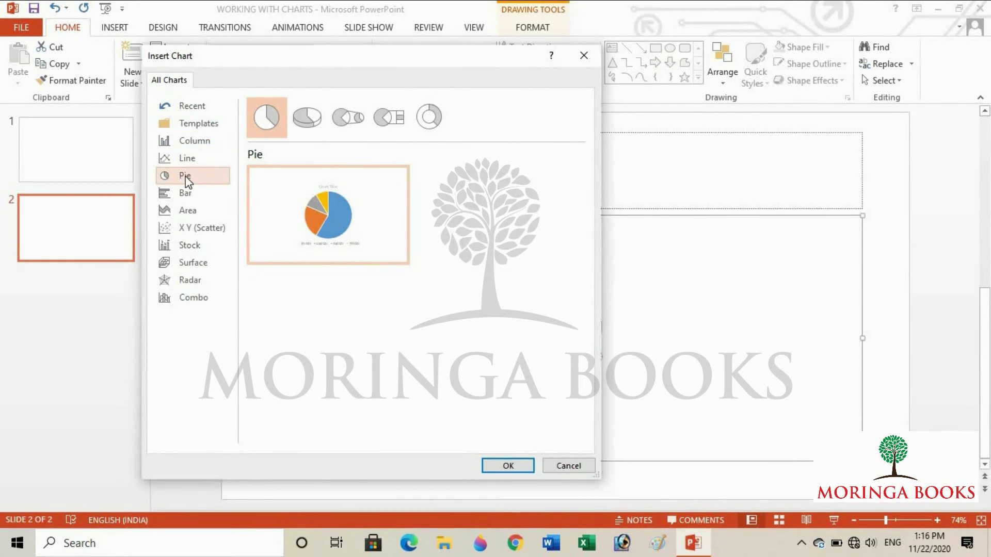
pyautogui.click(534, 466)
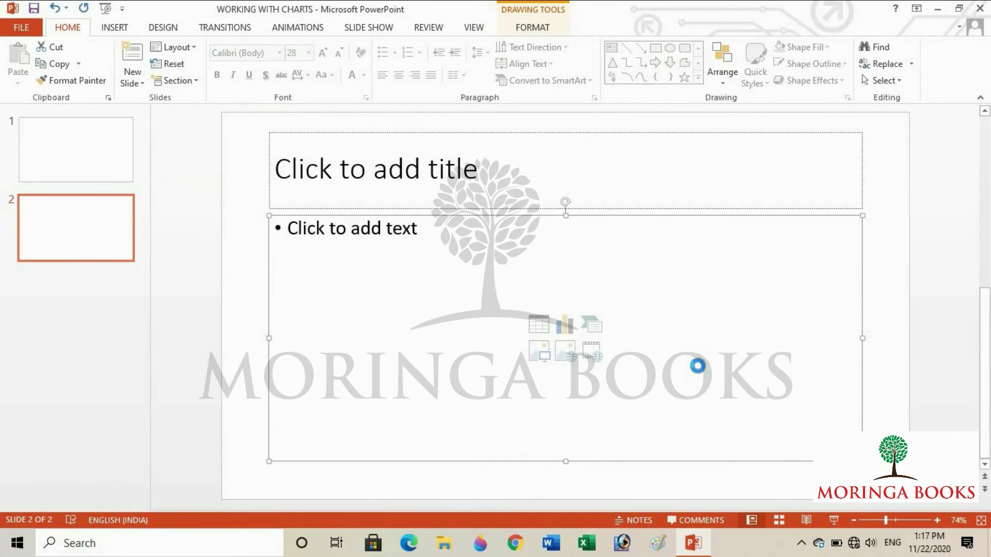